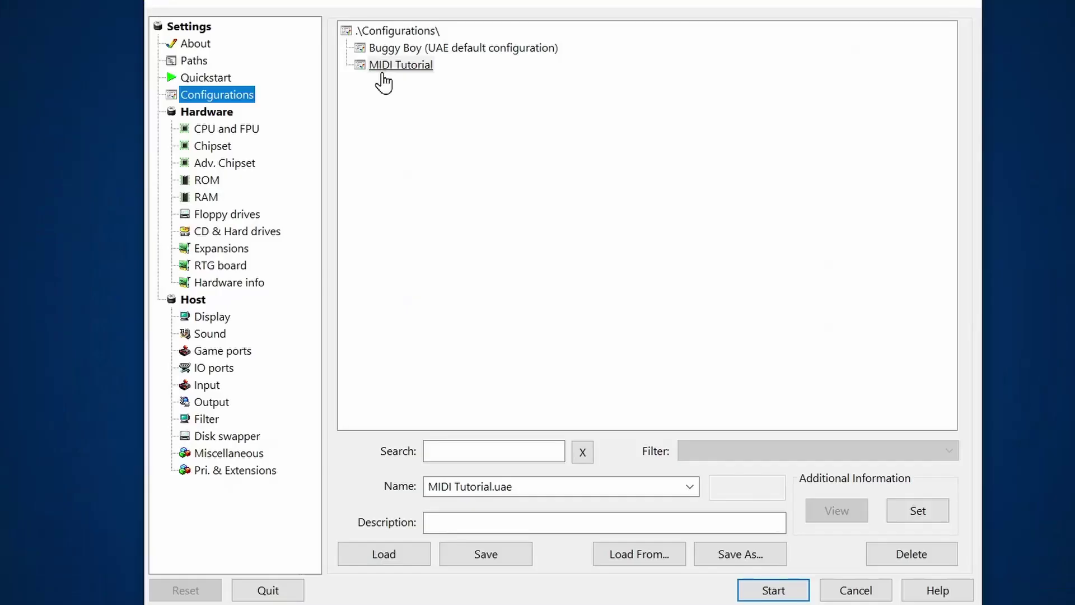
- Select the MIDI Tutorial configuration on WinUAE's Configurations page
{"action": "left_click", "coordinate": [392, 66]}
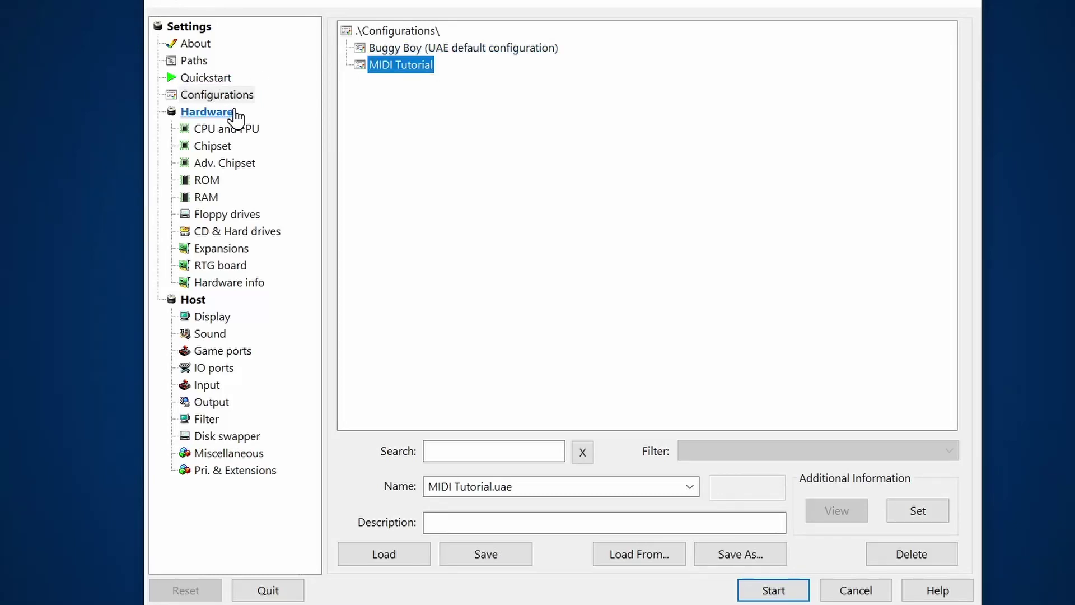
- Review the Quickstart settings, then the CD & Hard drives page listing the 4gb.hdf hardfile
{"action": "left_click", "coordinate": [202, 78]}
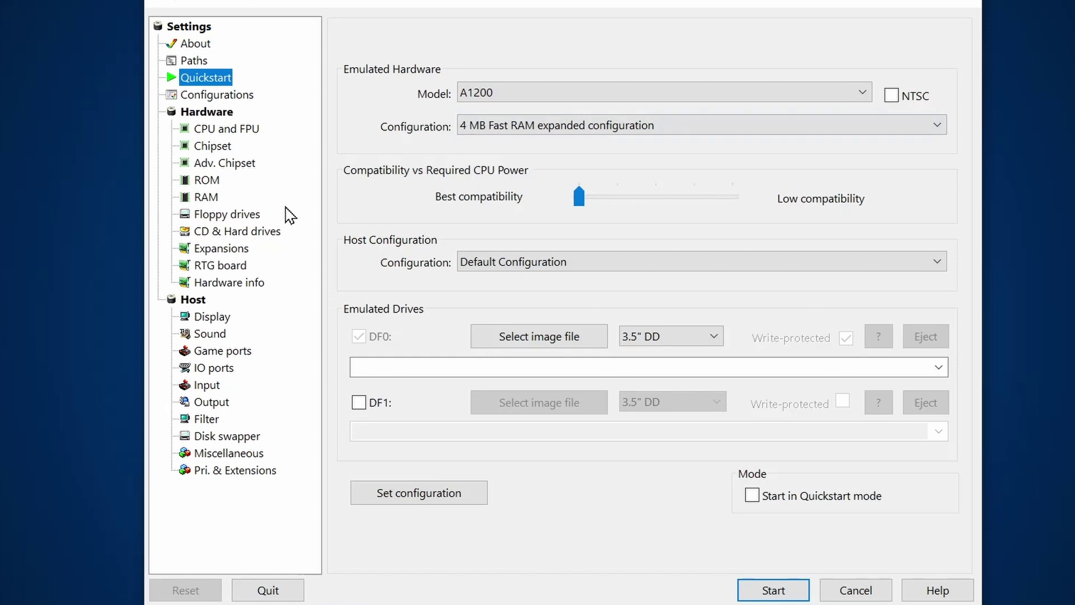
{"action": "left_click", "coordinate": [235, 235]}
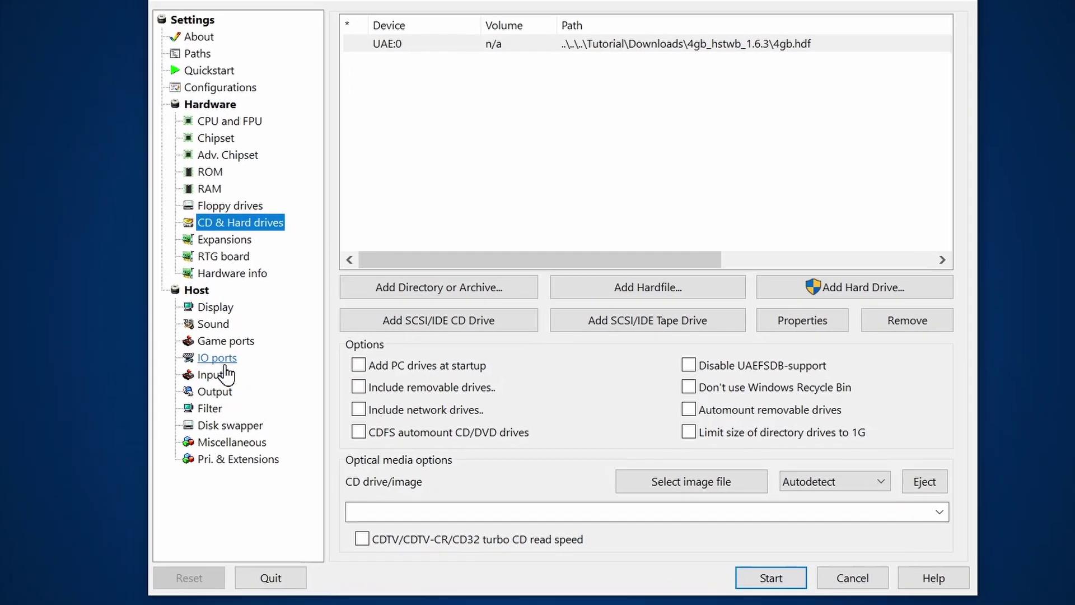
{"action": "left_click", "coordinate": [215, 368]}
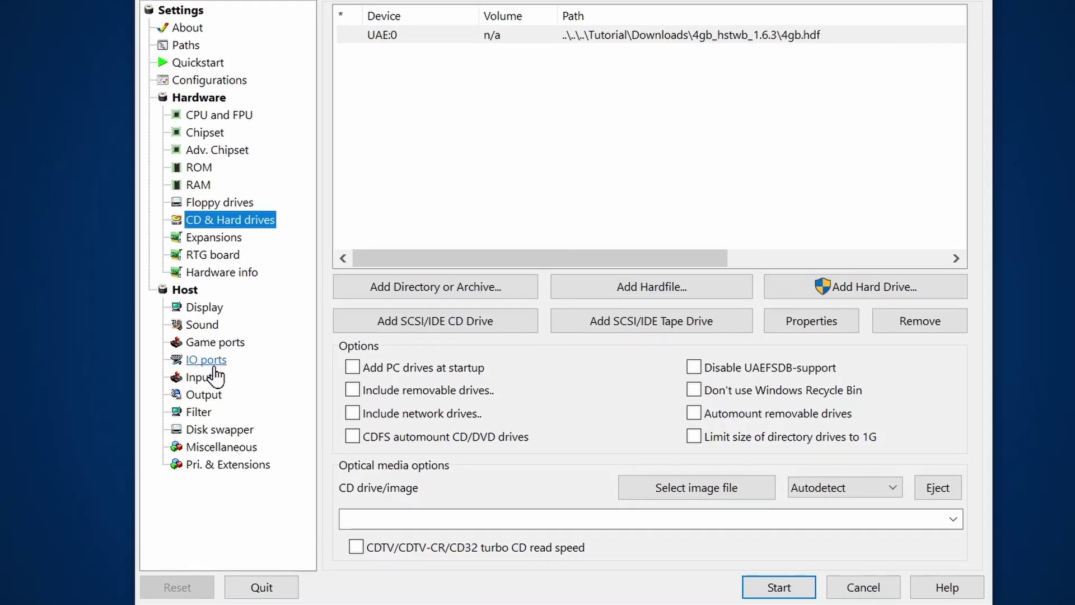
- In IO ports, keep MIDI Out on Microsoft GS Wavetable Synth and set MIDI In to USB Axiom 61
{"action": "left_click", "coordinate": [215, 370]}
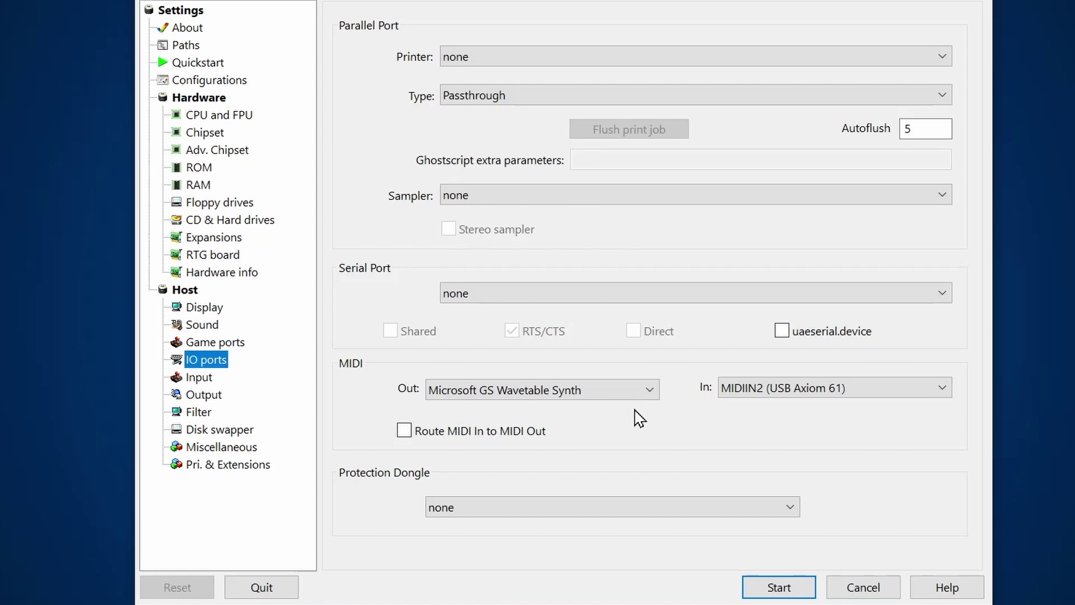
{"action": "left_click", "coordinate": [639, 390]}
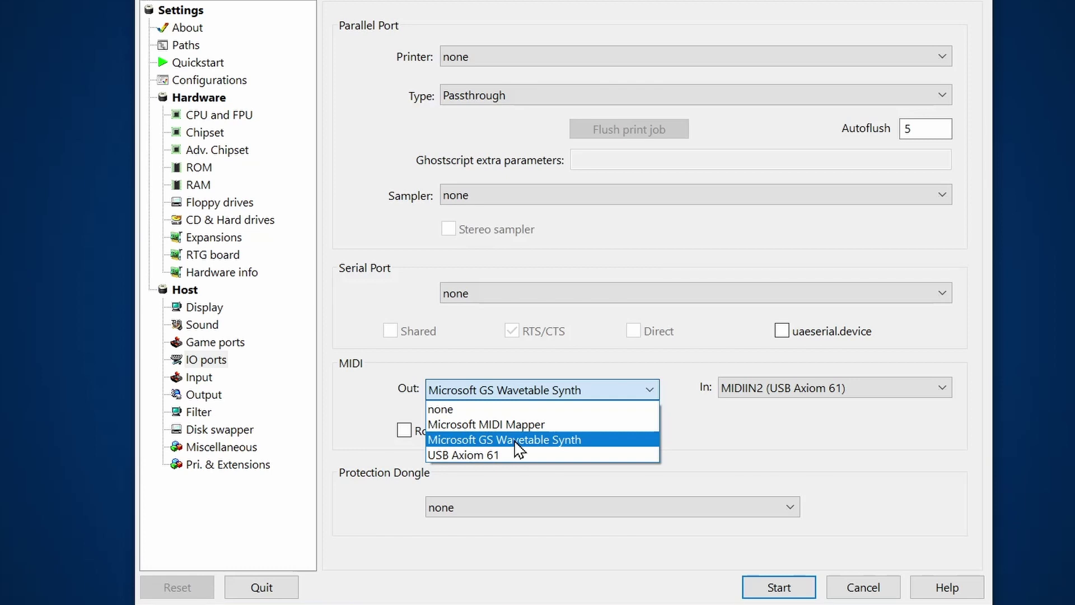
{"action": "left_click", "coordinate": [519, 439]}
{"action": "left_click", "coordinate": [784, 389]}
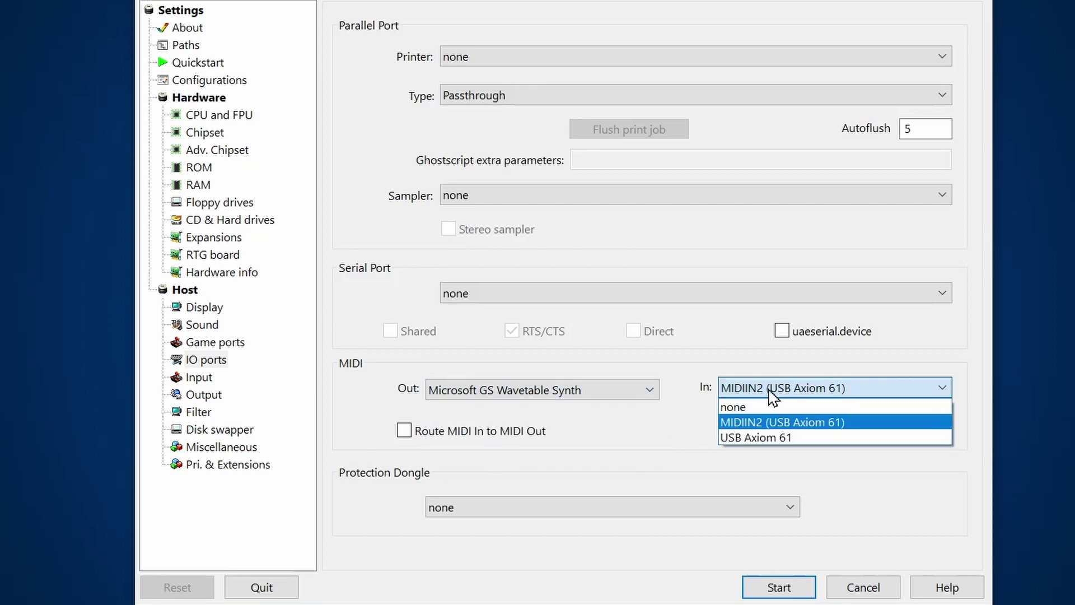
{"action": "left_click", "coordinate": [797, 439]}
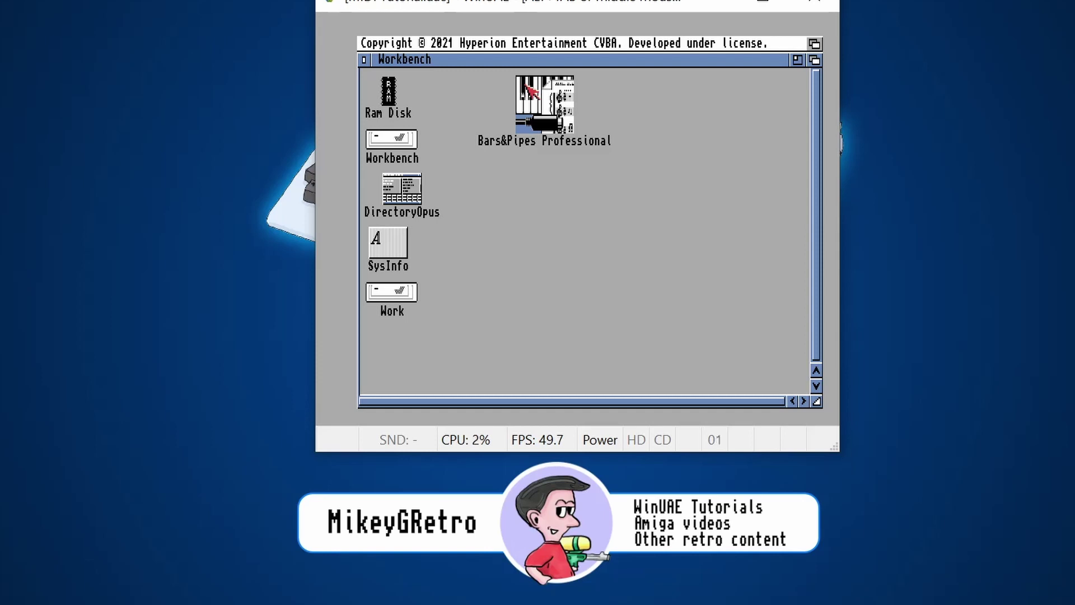
- Launch Bars&Pipes Professional from its Workbench icon
{"action": "double_click", "coordinate": [529, 91]}
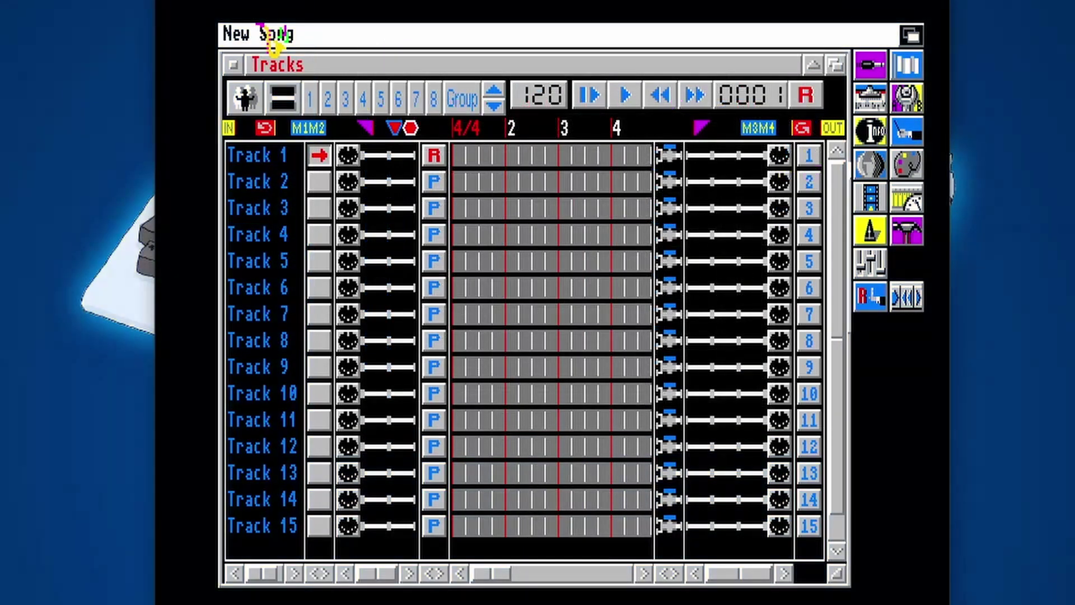
{"action": "right_click", "coordinate": [261, 28]}
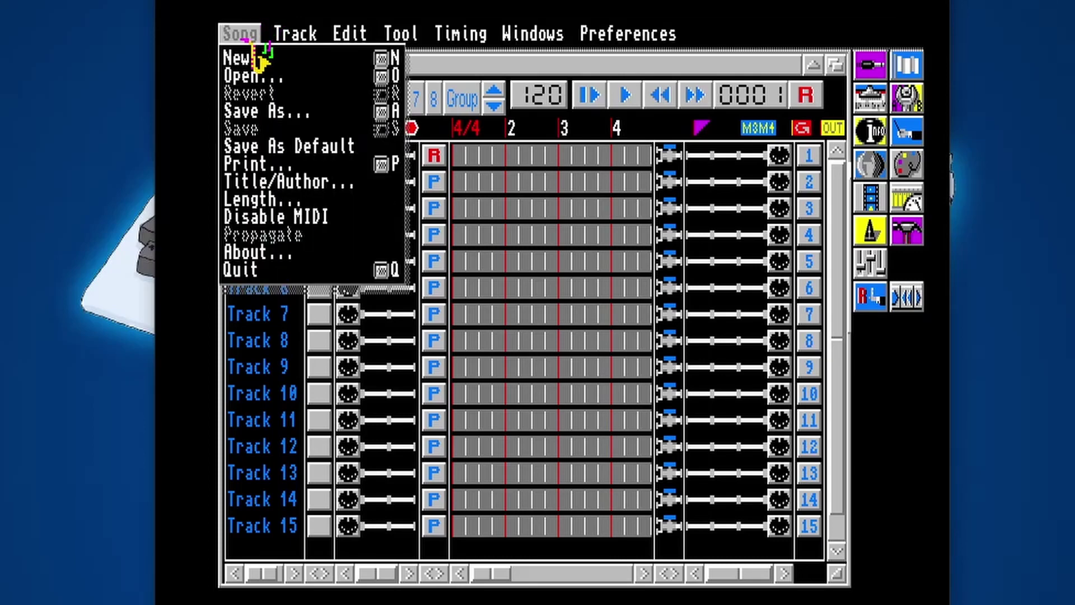
- Open the Brandenburg Demo song from Work: > Bars&Pipes Professional > Example Songs
{"action": "right_click", "coordinate": [272, 78]}
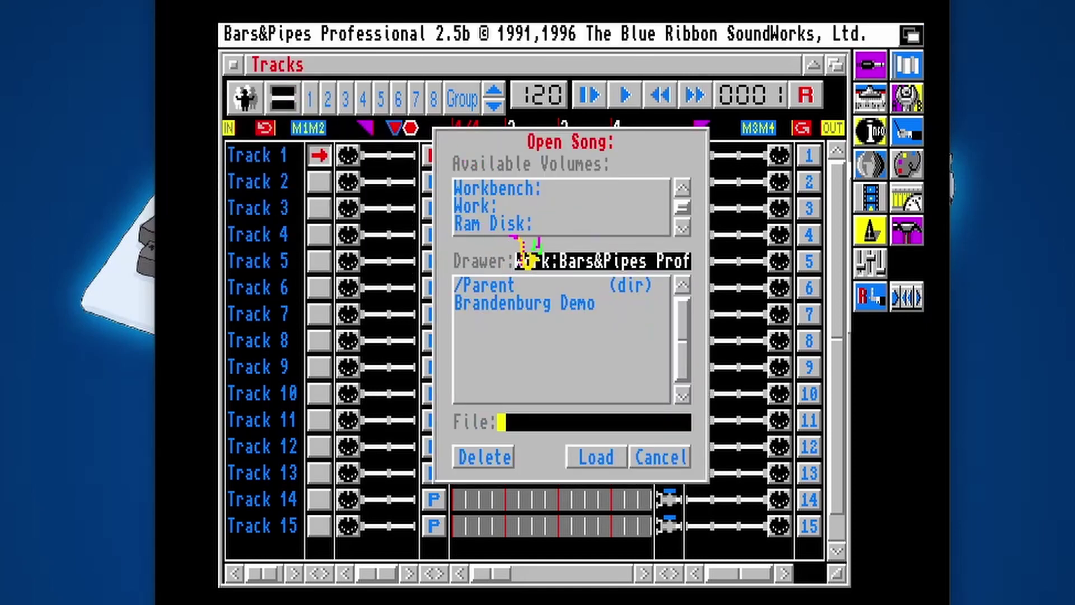
{"action": "left_click", "coordinate": [486, 205]}
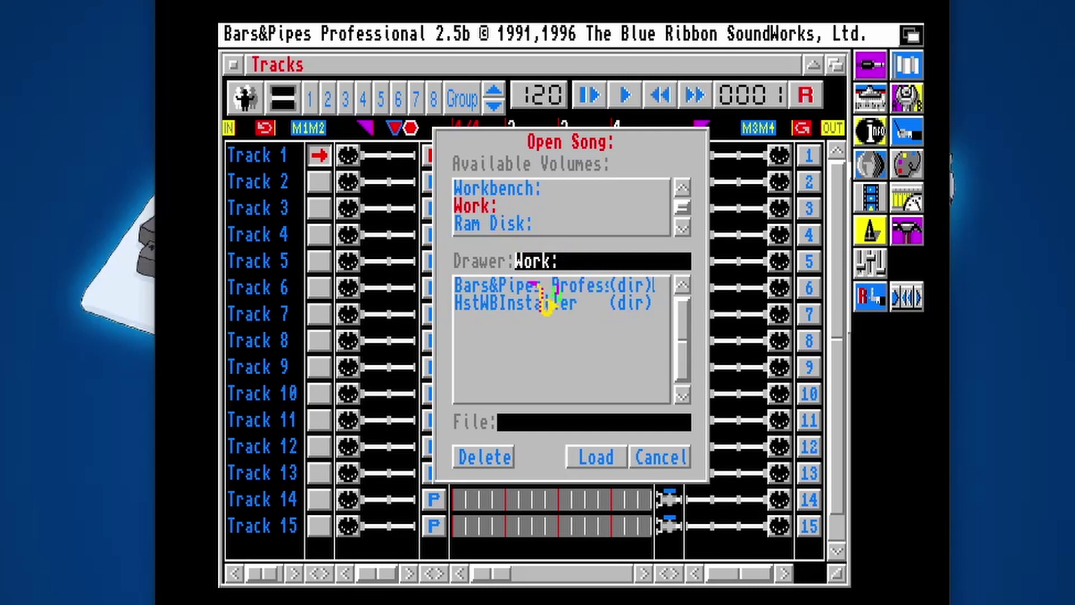
{"action": "left_click", "coordinate": [532, 285]}
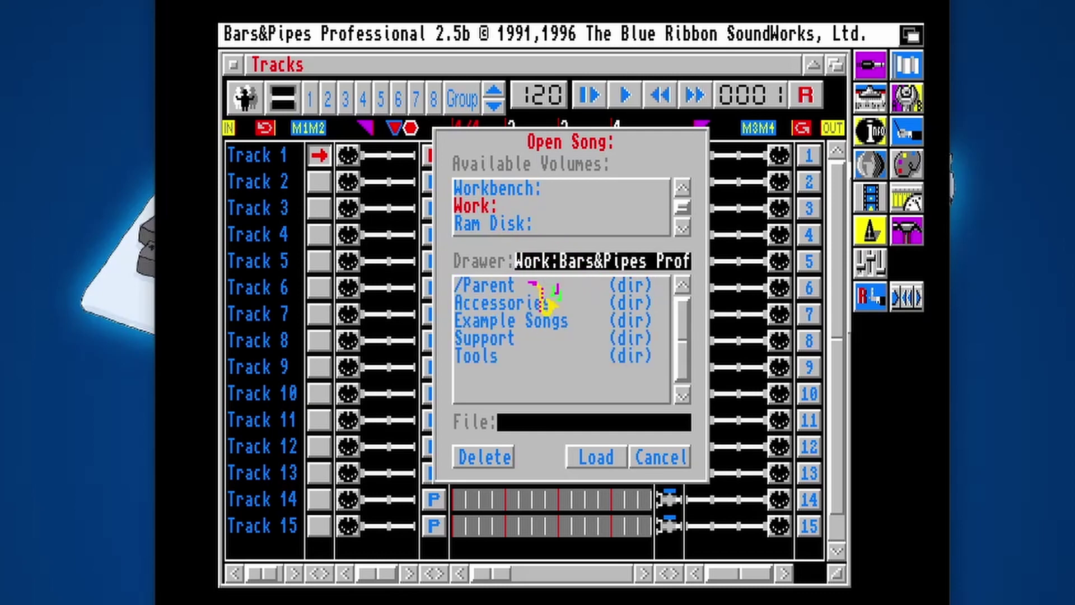
{"action": "left_click", "coordinate": [533, 327]}
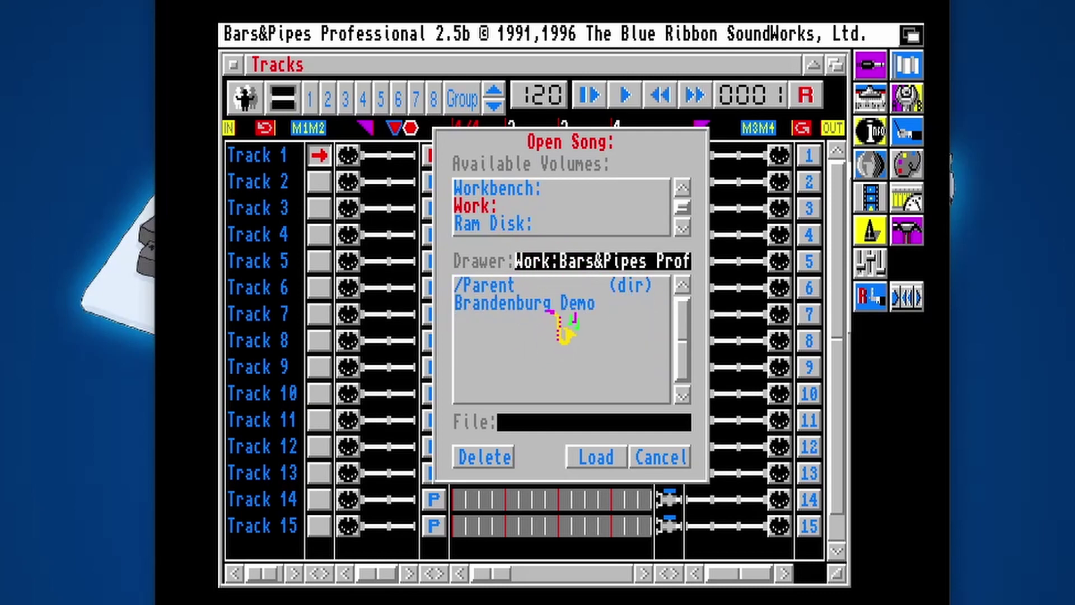
{"action": "left_click", "coordinate": [555, 307]}
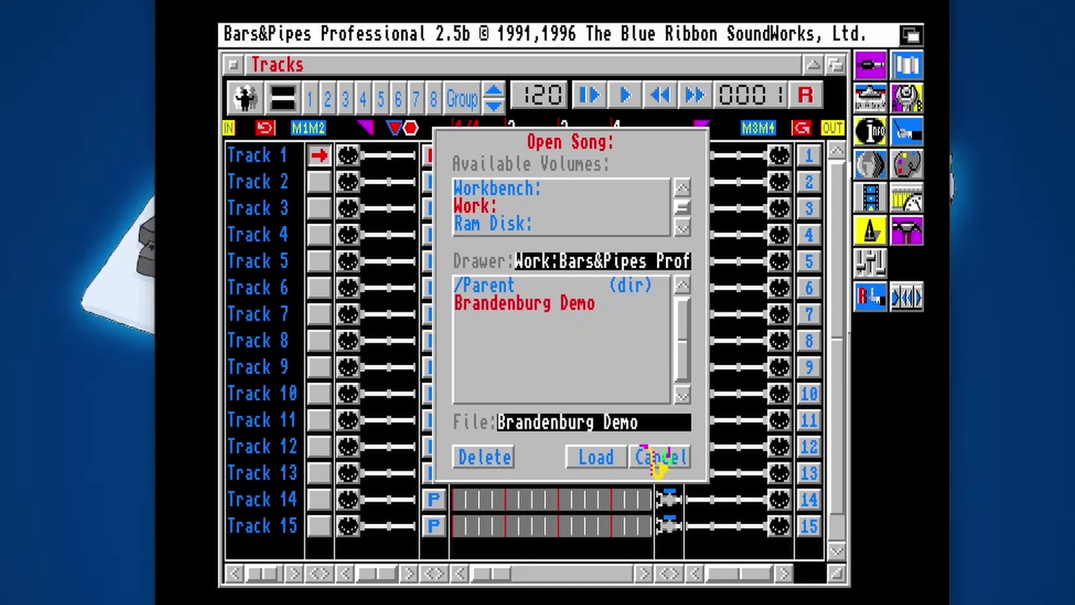
{"action": "left_click", "coordinate": [614, 462]}
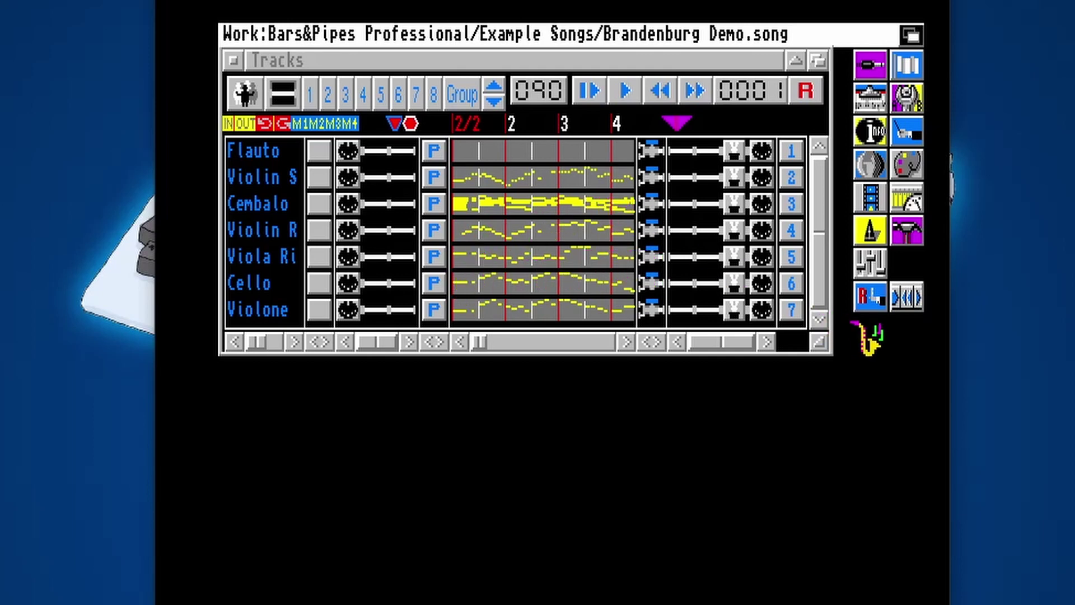
- Enlarge the Tracks window and play the Brandenburg Demo, stopping around bar 6
{"action": "left_click_drag", "start_coordinate": [821, 346], "coordinate": [834, 451]}
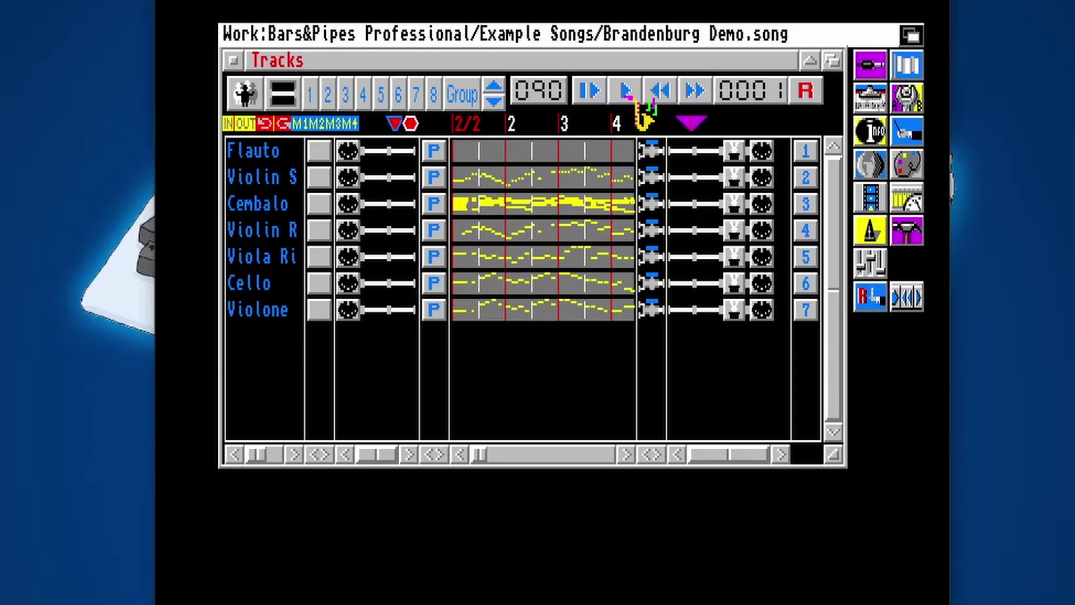
{"action": "left_click", "coordinate": [628, 94]}
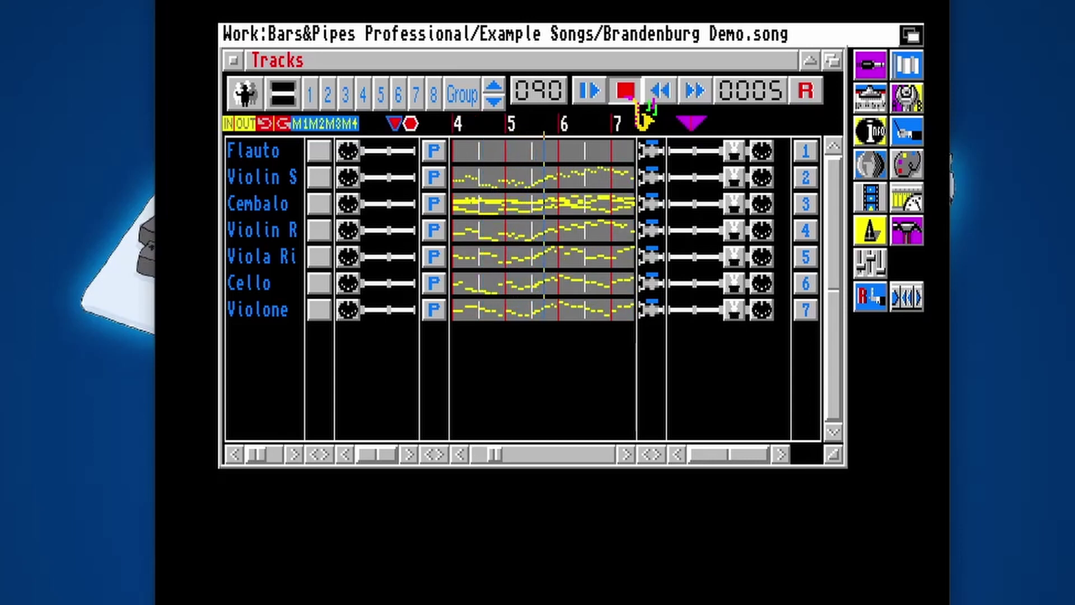
{"action": "left_click", "coordinate": [636, 100]}
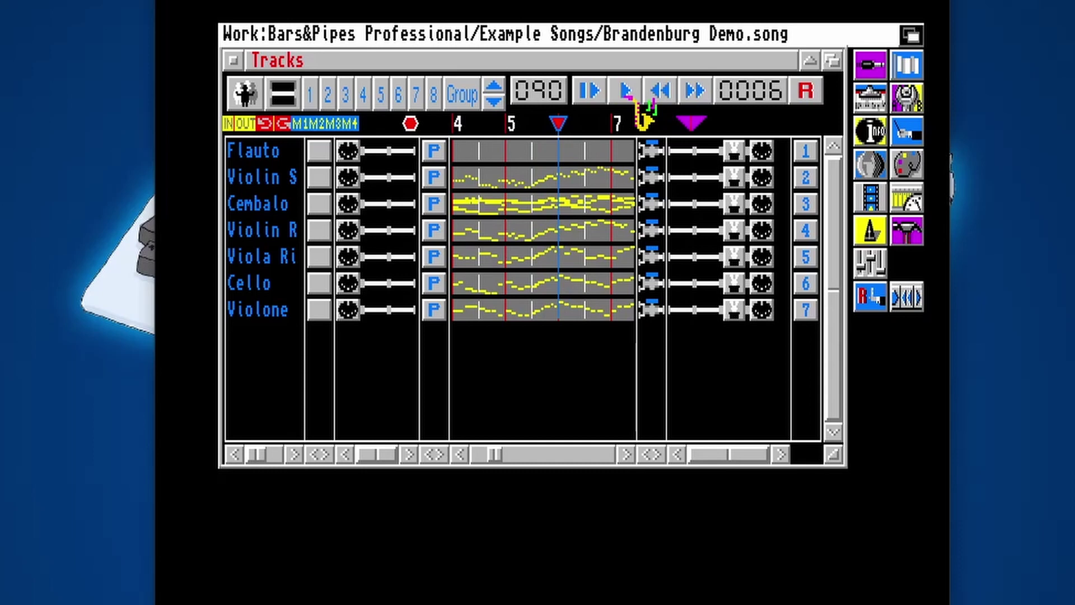
{"action": "right_click", "coordinate": [275, 26]}
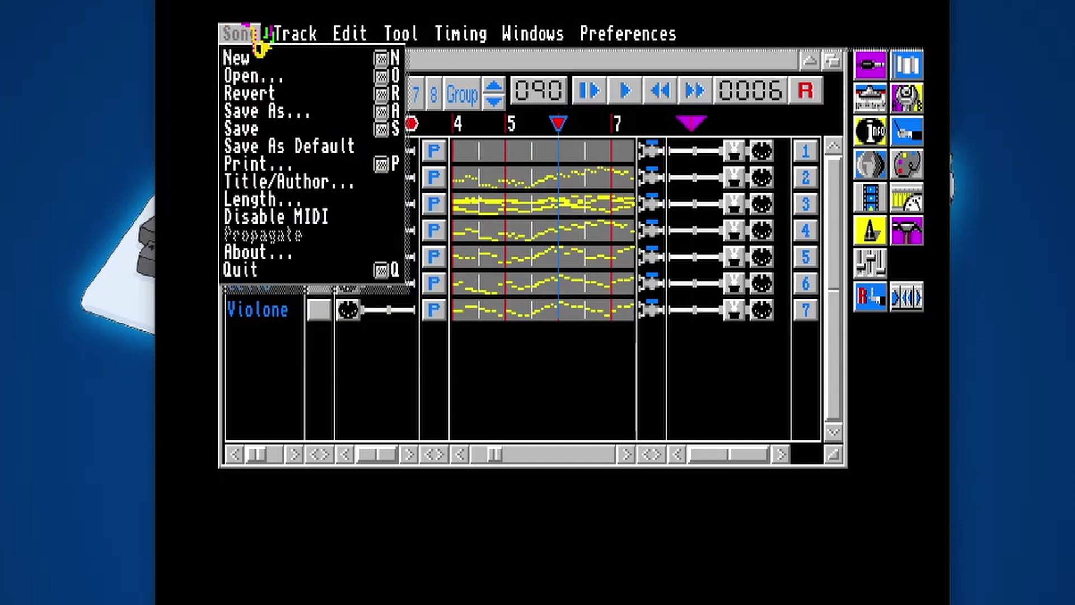
- Create a new empty song with Song > New and select Track 1 for recording
{"action": "right_click", "coordinate": [252, 58]}
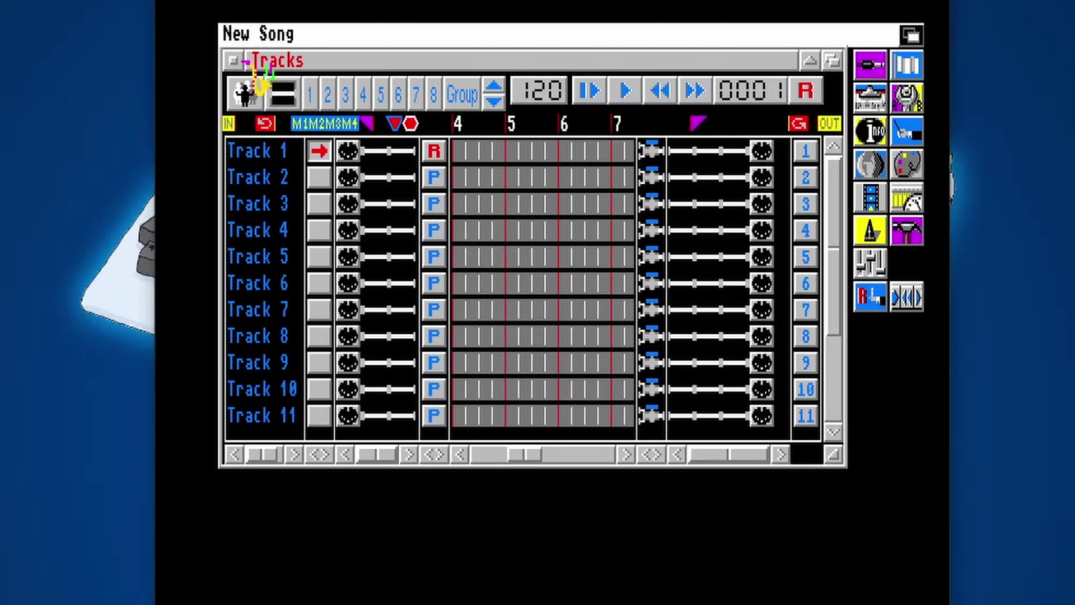
{"action": "left_click", "coordinate": [438, 158]}
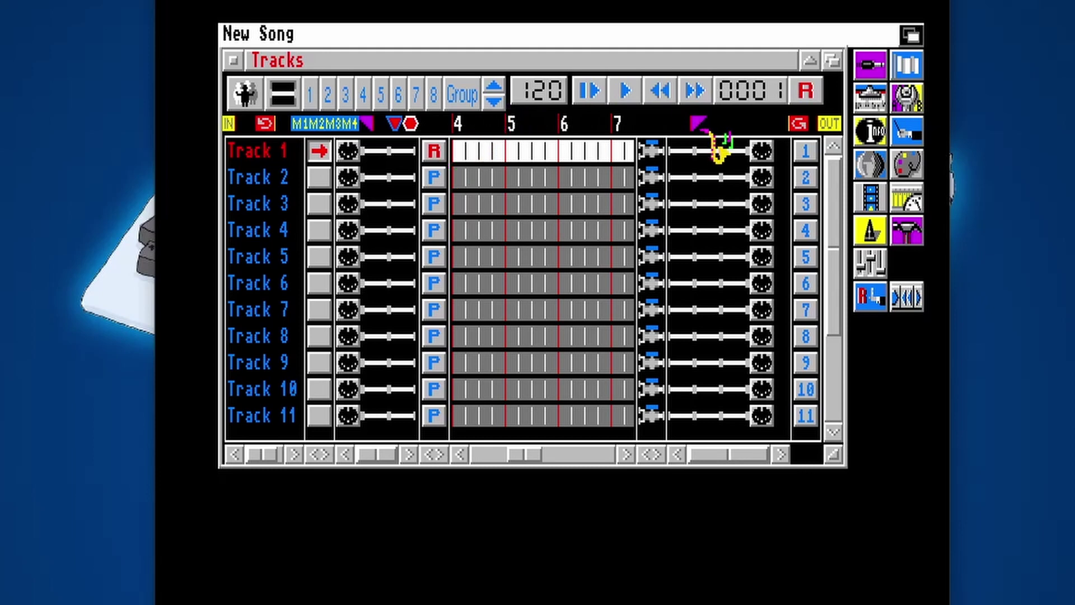
- Arm recording and record a short keyboard phrase into Track 1 from bar 1
{"action": "left_click", "coordinate": [813, 92]}
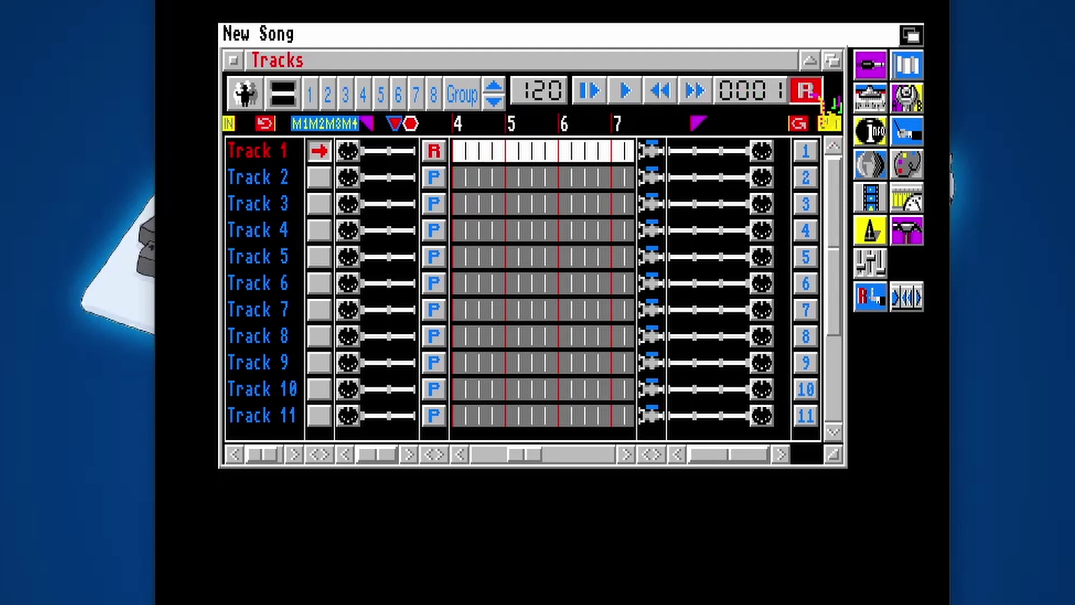
{"action": "left_click", "coordinate": [627, 92]}
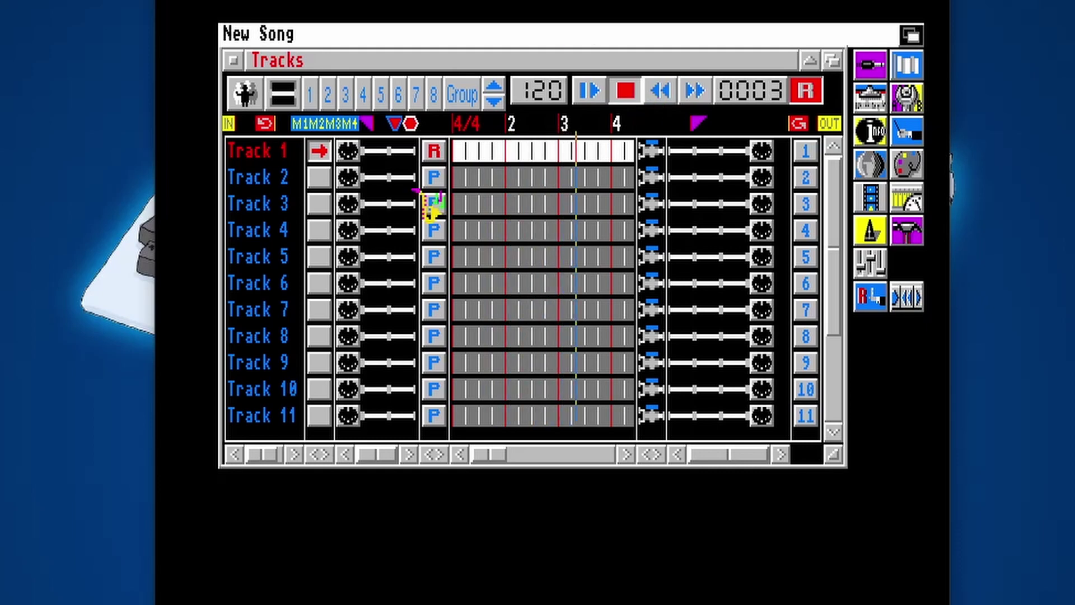
{"action": "left_click", "coordinate": [629, 91]}
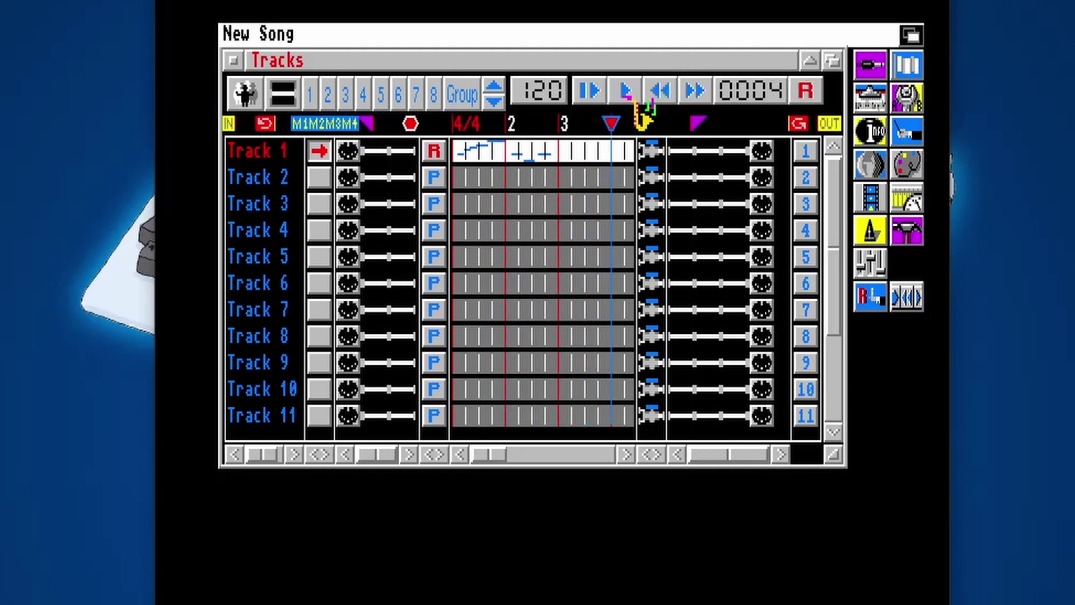
- Rewind to bar 1, play back the recorded take, then quit Bars&Pipes
{"action": "left_click", "coordinate": [632, 95]}
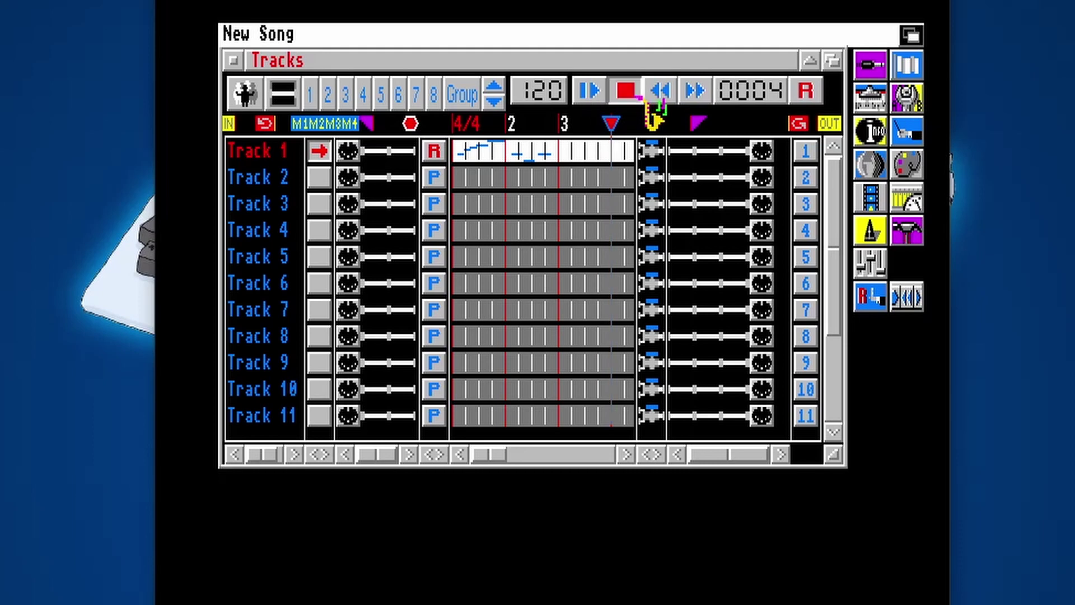
{"action": "left_click", "coordinate": [633, 94]}
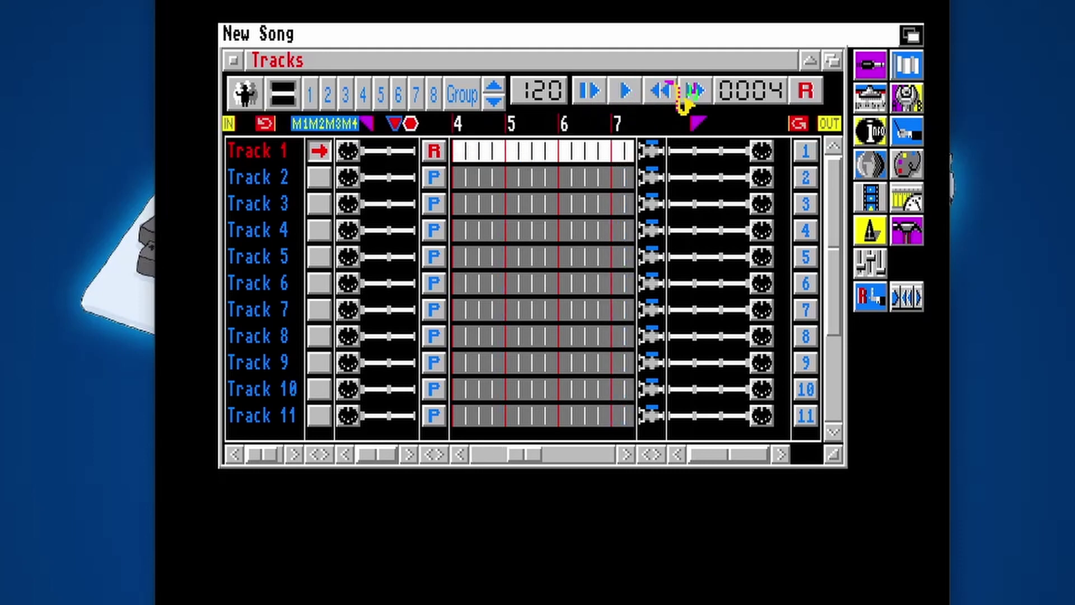
{"action": "left_click", "coordinate": [665, 91]}
{"action": "left_click", "coordinate": [666, 90]}
{"action": "left_click", "coordinate": [666, 89]}
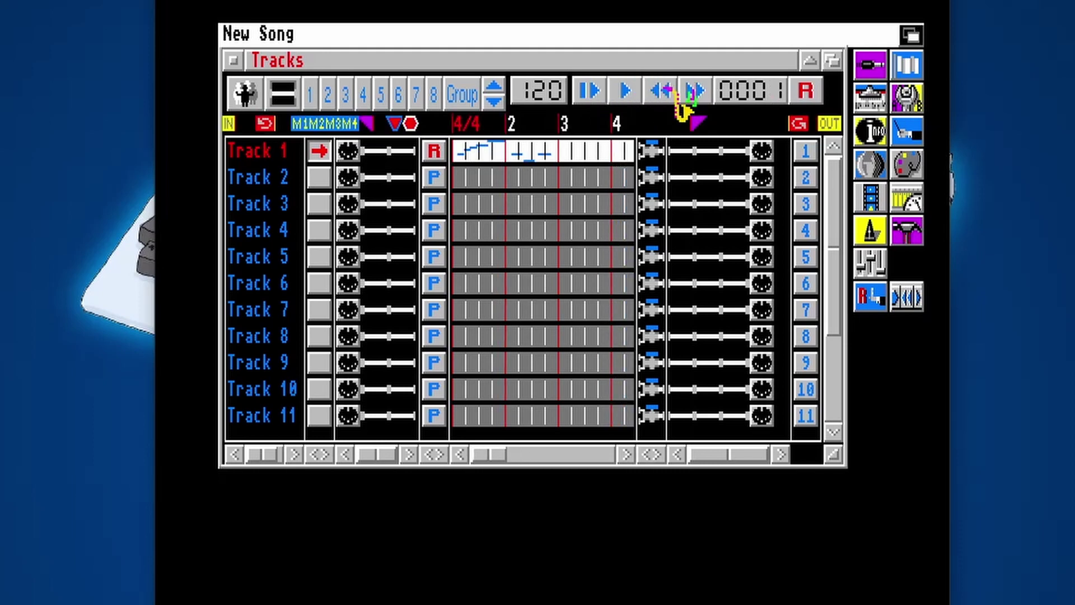
{"action": "left_click", "coordinate": [633, 95]}
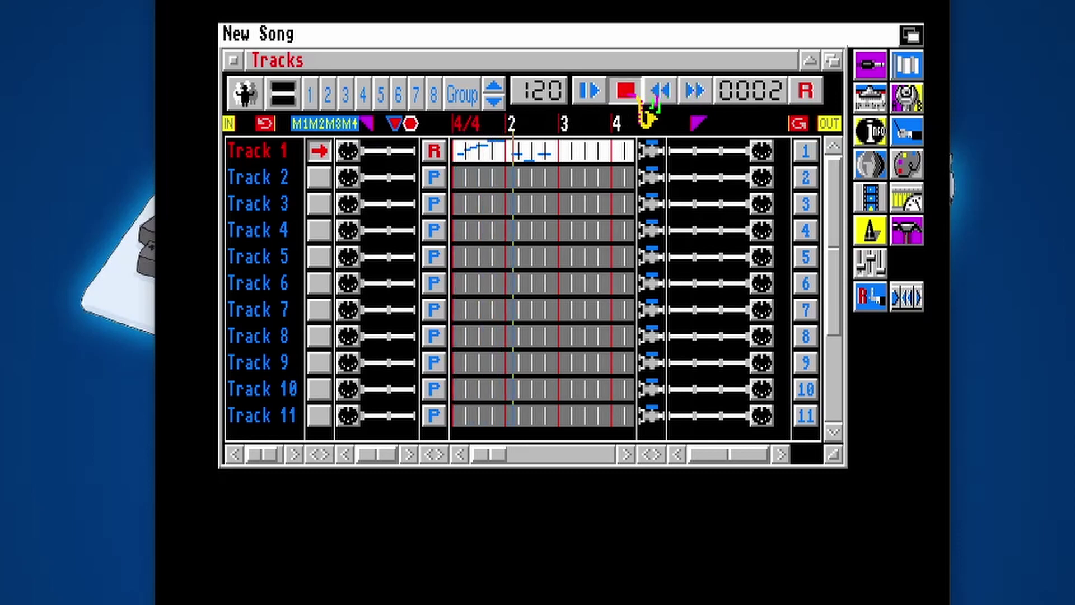
{"action": "left_click", "coordinate": [636, 94]}
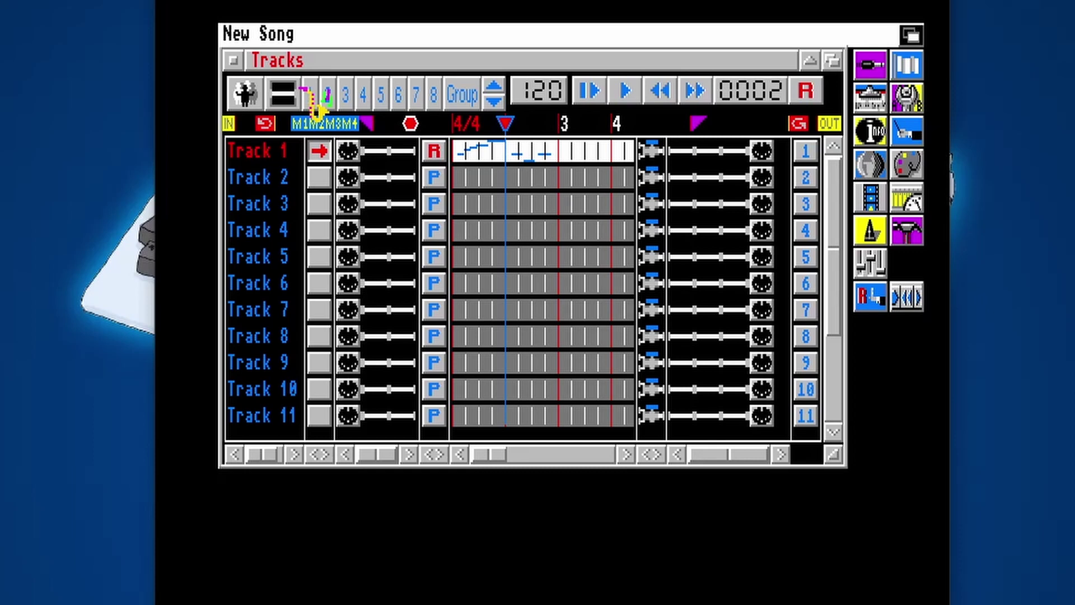
{"action": "key", "text": "super+q"}
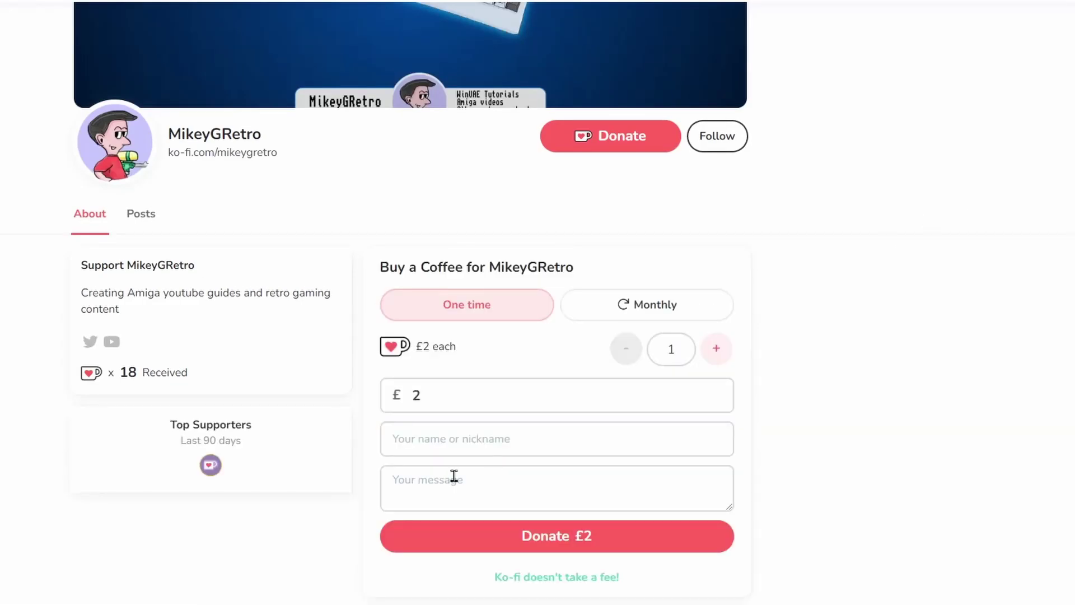
- Stop the OBS screen recording and close Bars&Pipes without saving the song
{"action": "left_click", "coordinate": [148, 600]}
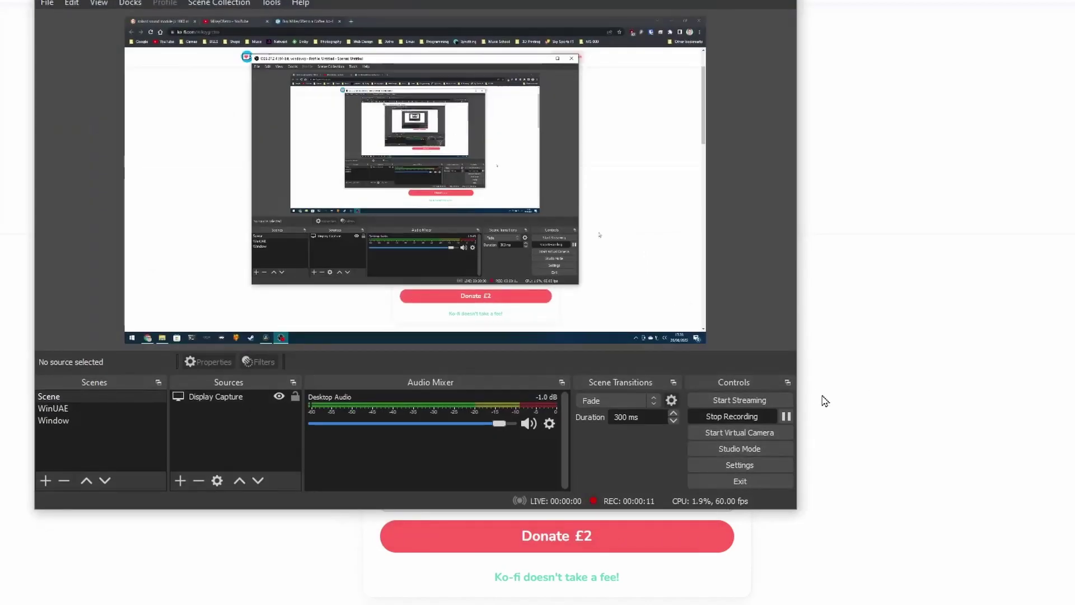
{"action": "left_click", "coordinate": [731, 417]}
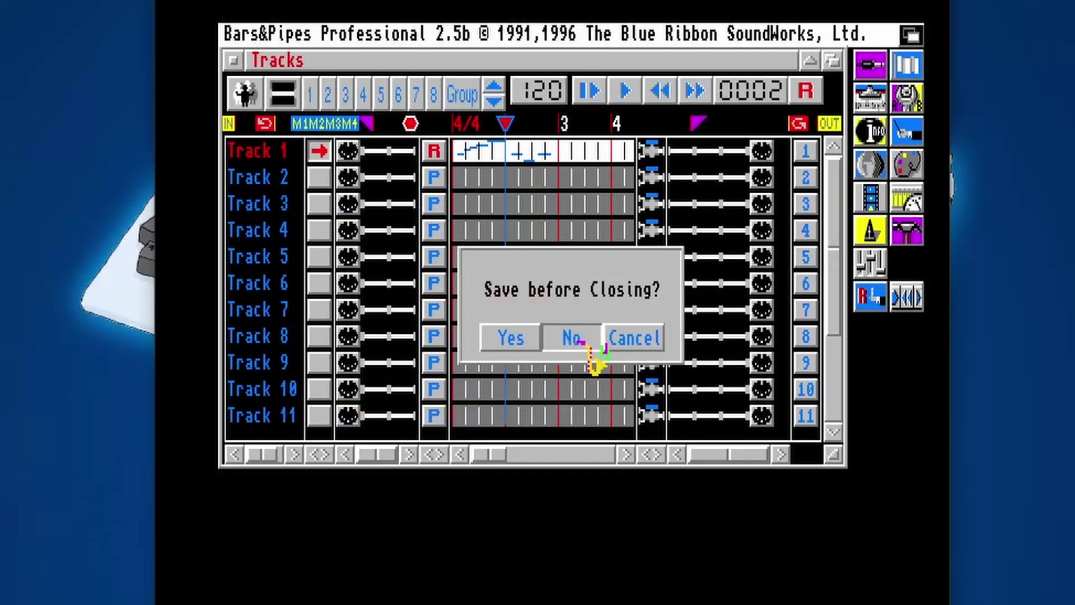
{"action": "left_click", "coordinate": [577, 341]}
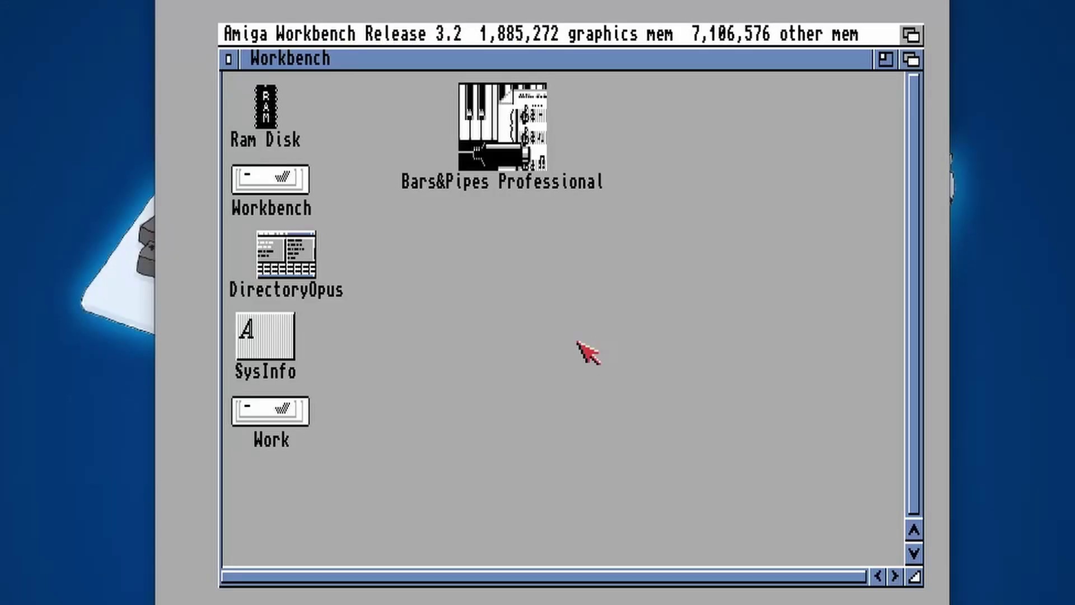